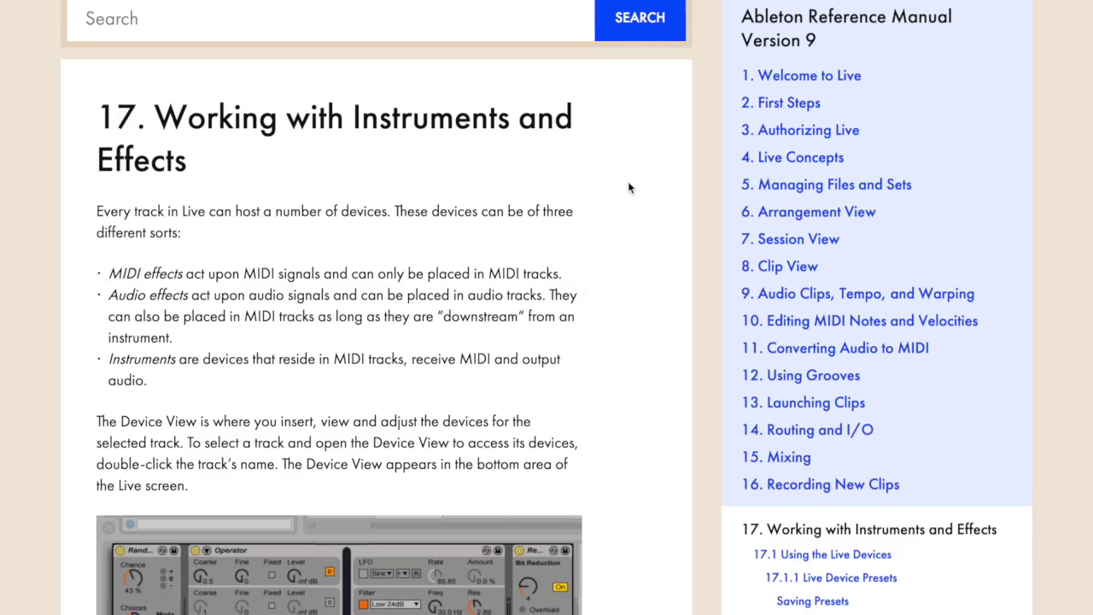
Read through the manual chapter on working with instruments and effects, and browse the downloadable packs.
scroll(627, 183, "down", 3)
scroll(627, 183, "down", 6)
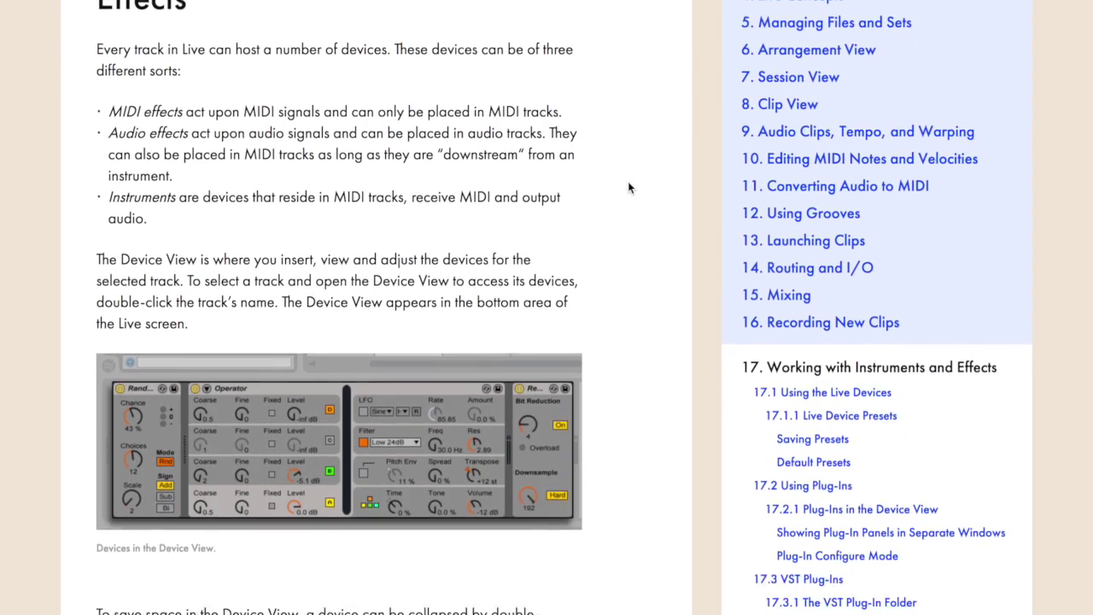
scroll(628, 188, "down", 10)
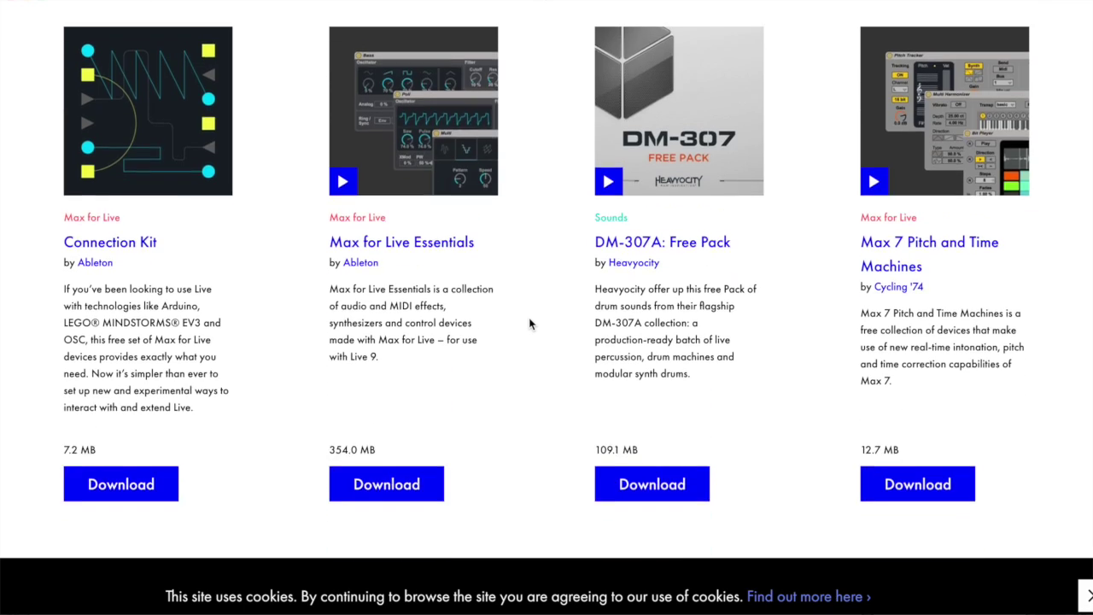
scroll(530, 321, "down", 3)
scroll(530, 323, "down", 10)
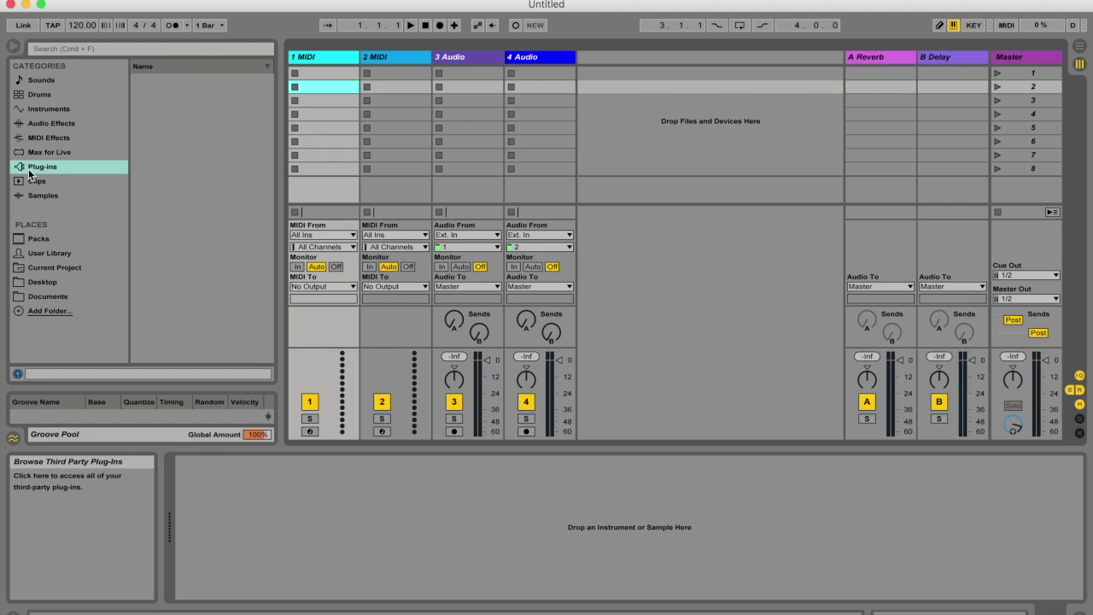
Show the Plug-ins category in the browser and open the File Folder preferences with the plug-in sources.
left_click(29, 170)
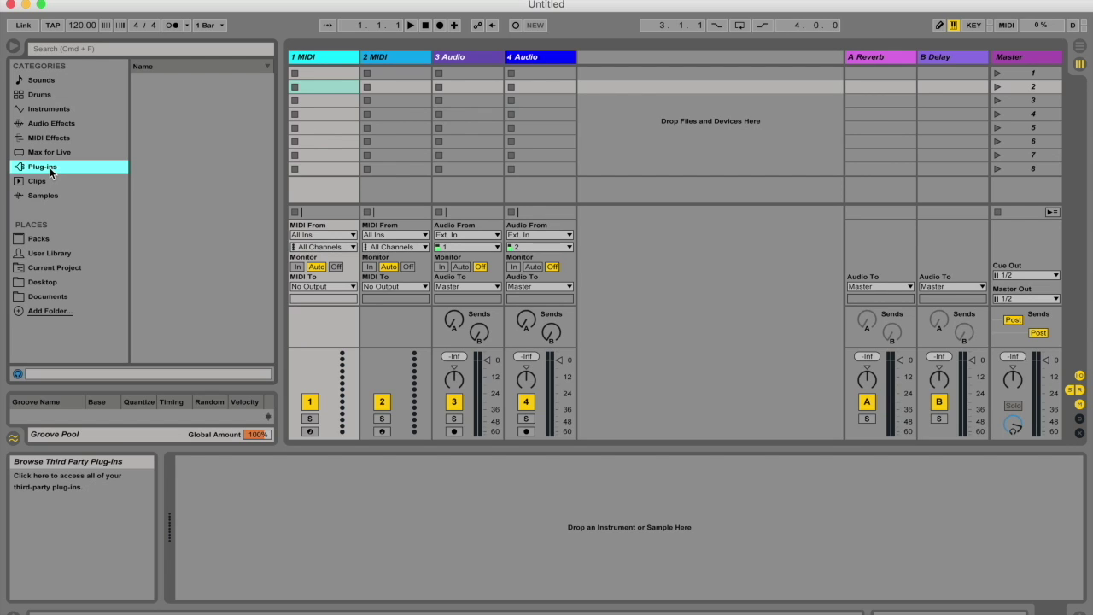
key("super+comma")
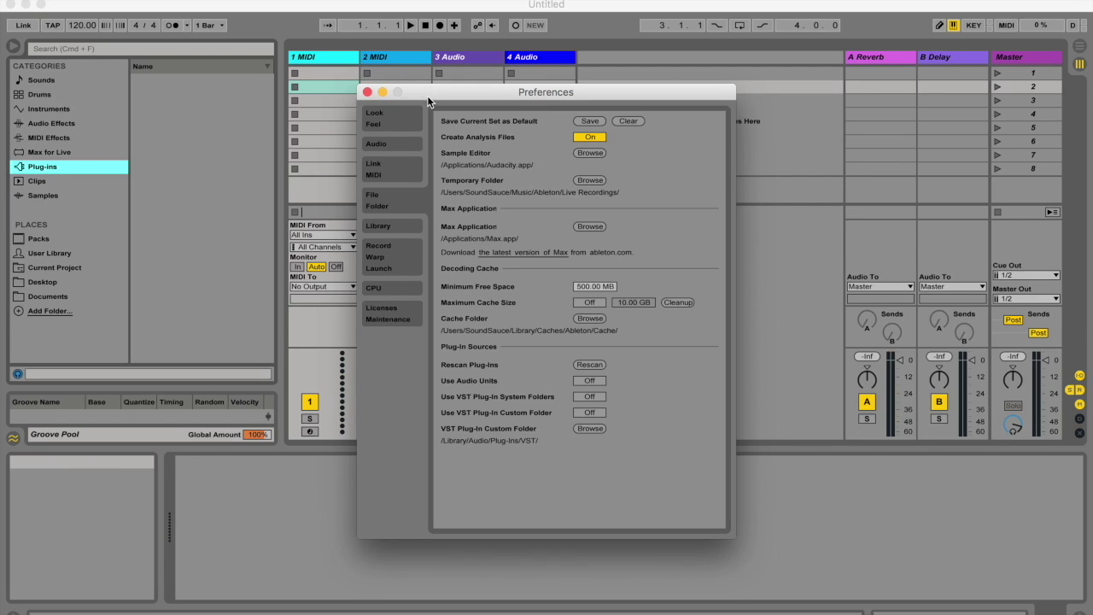
left_click(99, 0)
mouse_move(51, 0)
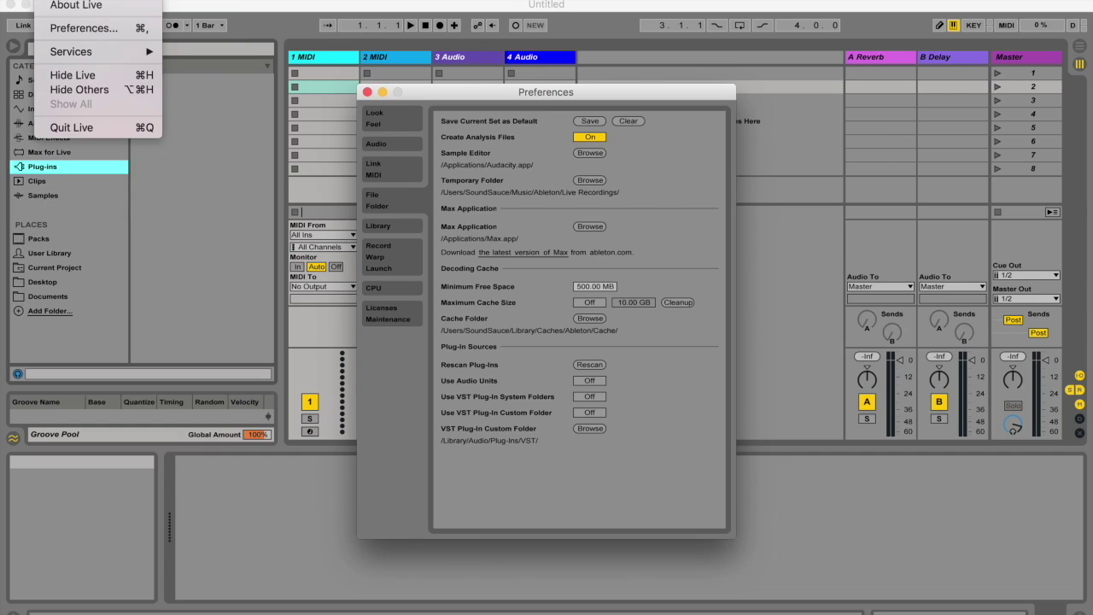
left_click(68, 30)
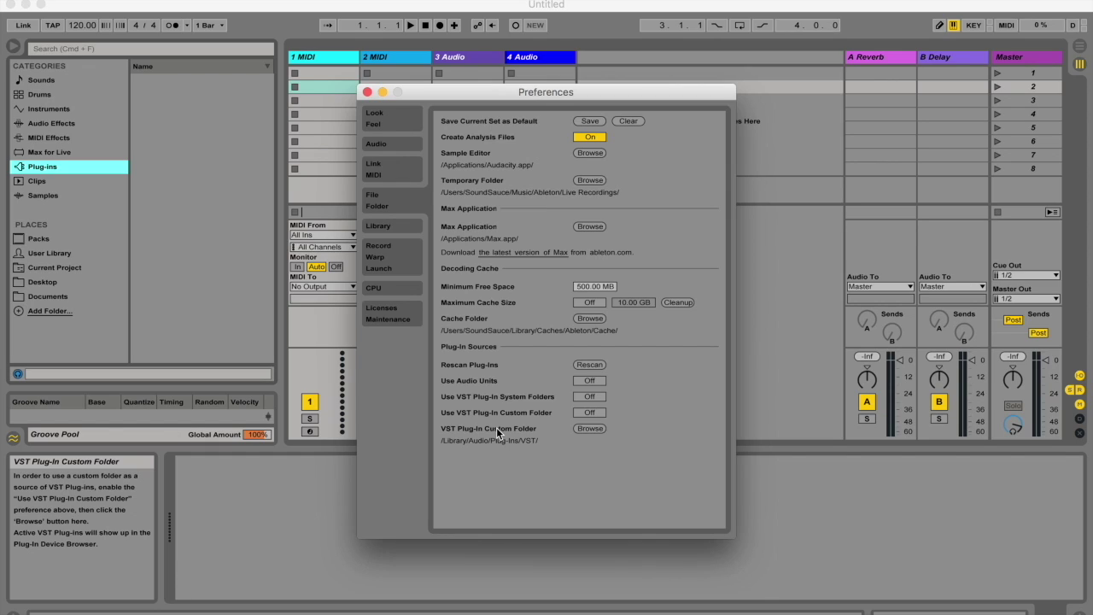
left_click(591, 429)
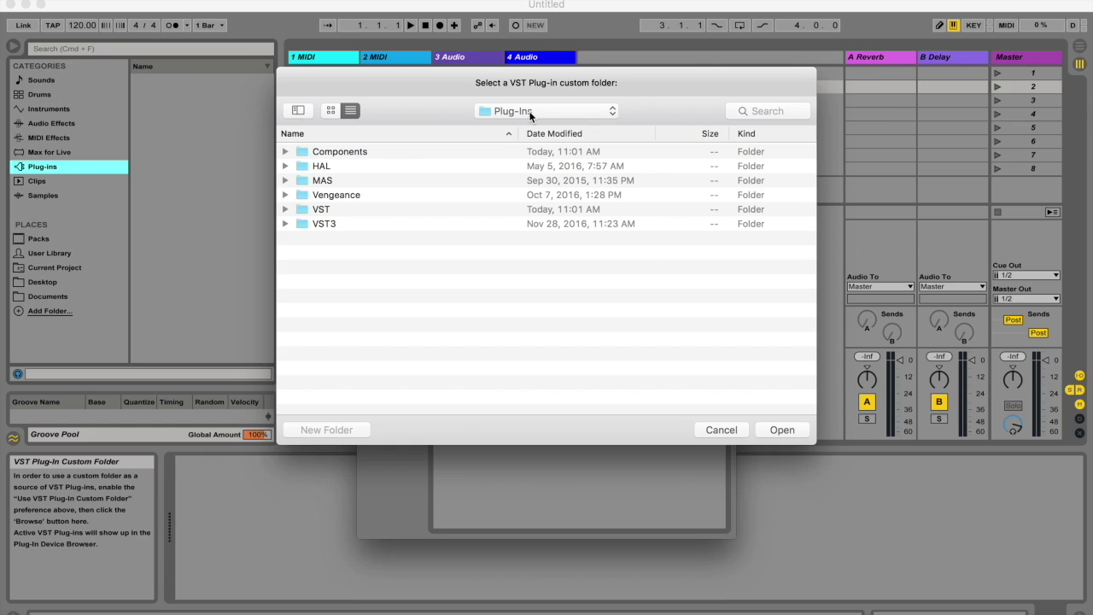
left_click(615, 108)
left_click(615, 109)
left_click(722, 433)
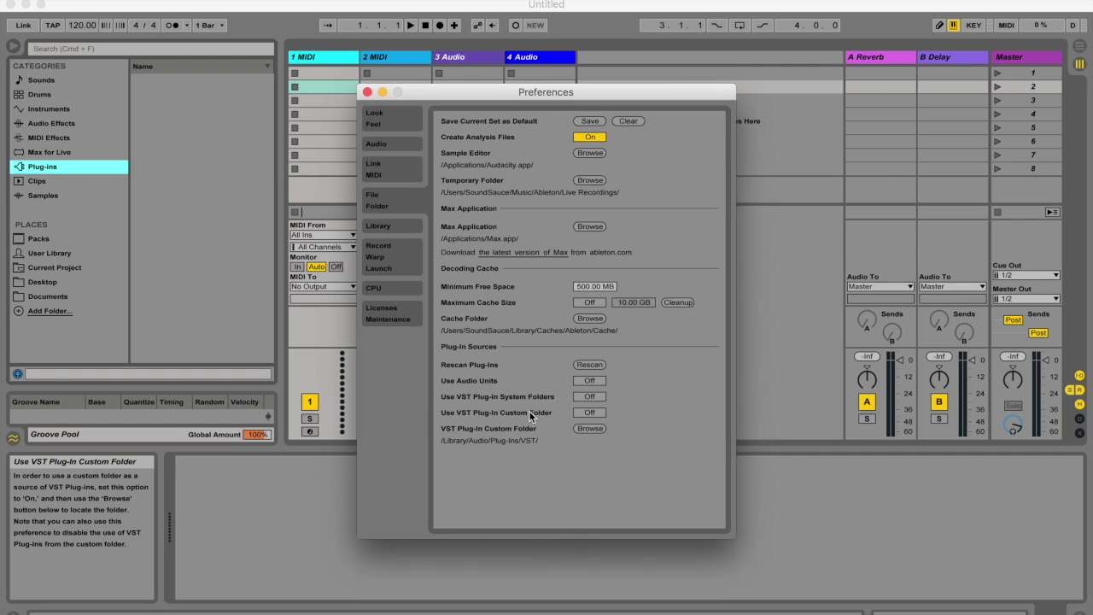
Enable the use of the VST plug-in custom folder and look through the plug-ins in the browser.
left_click(589, 413)
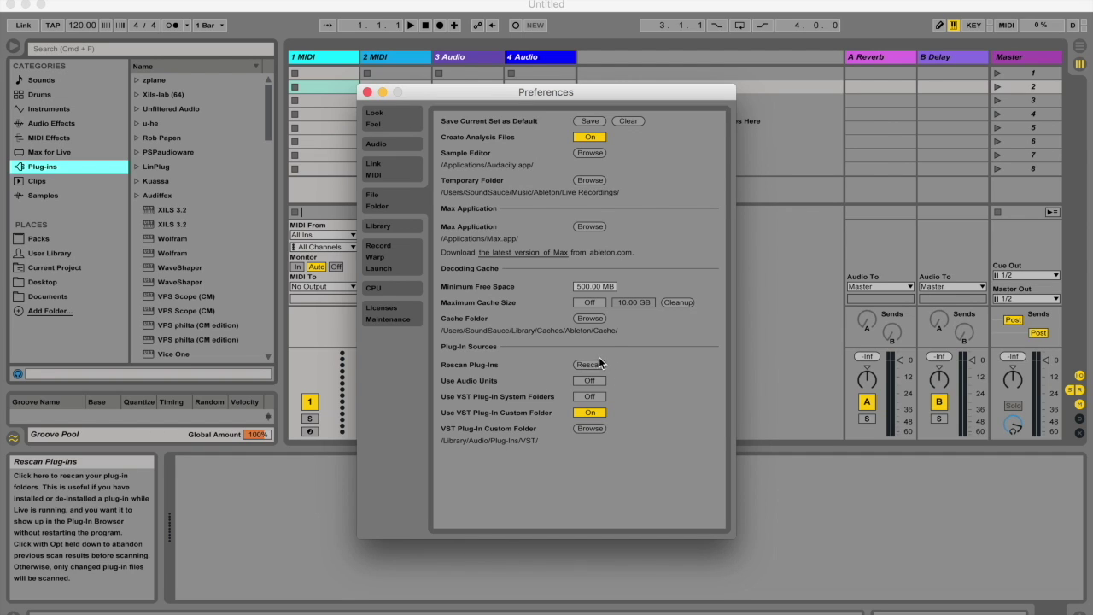
left_click(367, 91)
scroll(223, 194, "down", 5)
scroll(223, 194, "down", 5)
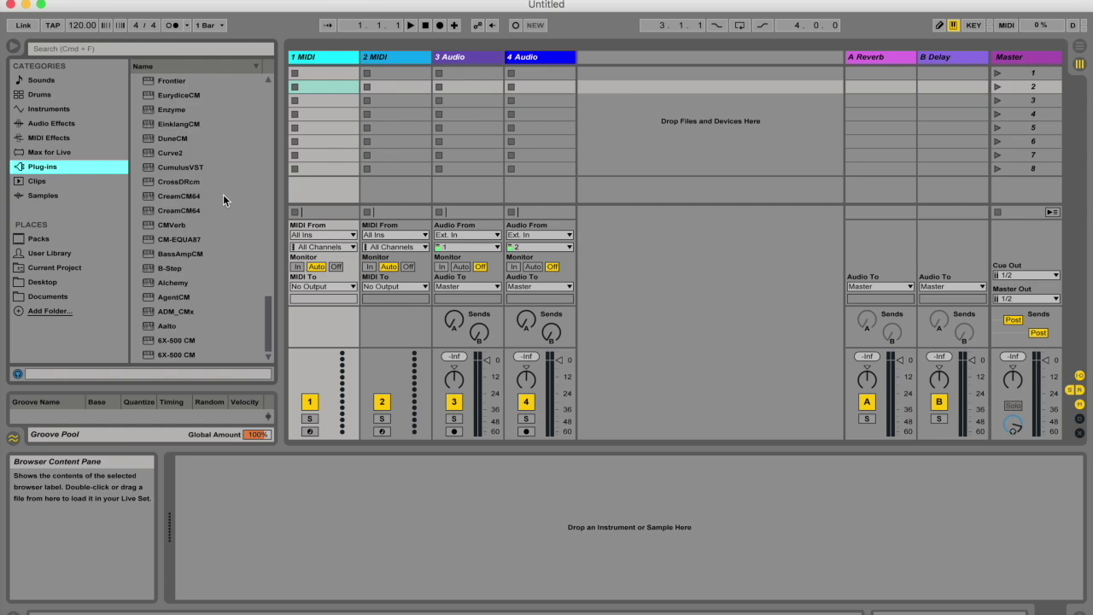
scroll(223, 194, "up", 15)
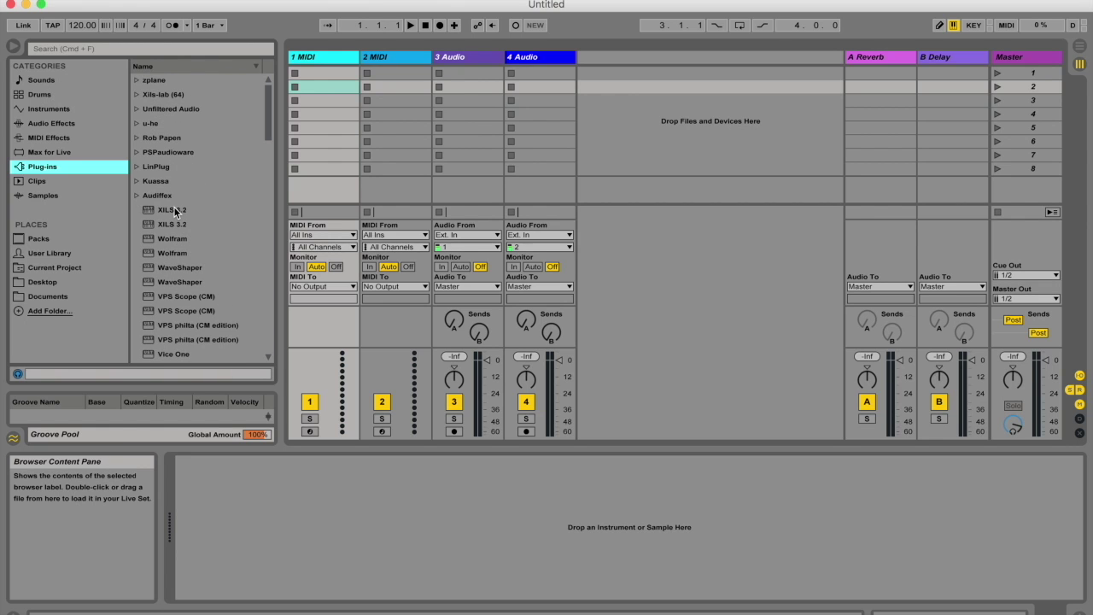
left_click(137, 198)
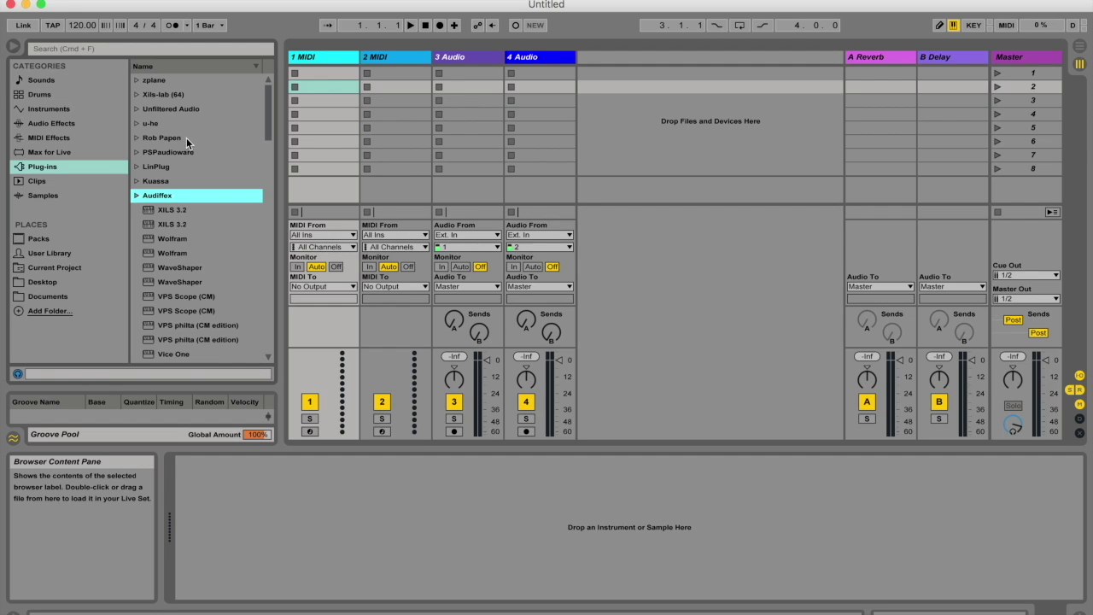
Enable the use of Audio Units in the plug-in sources preferences.
key("super+comma")
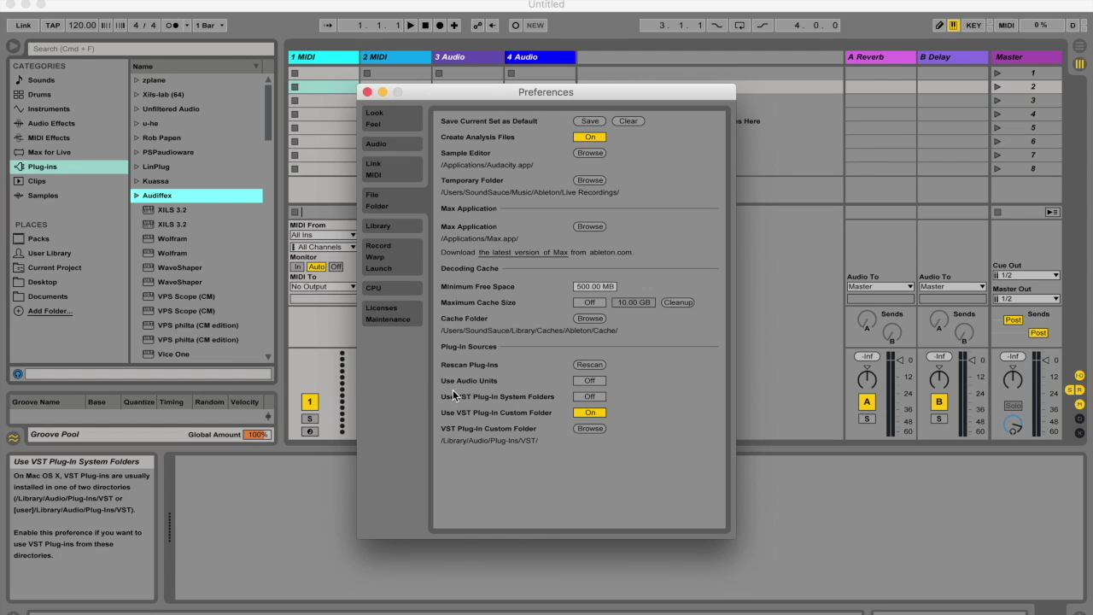
left_click(599, 382)
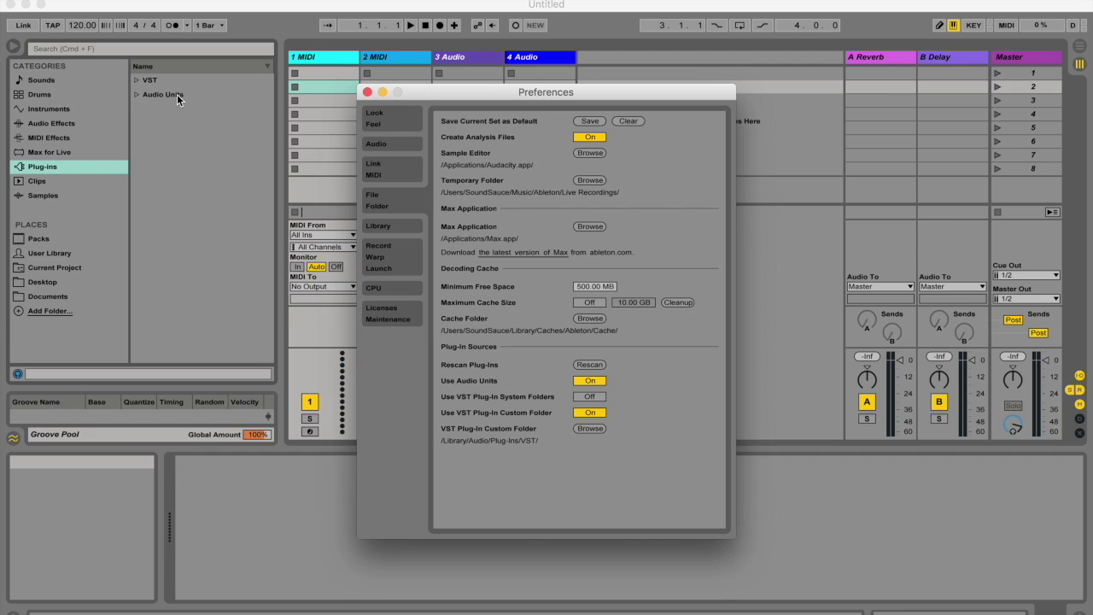
key("Escape")
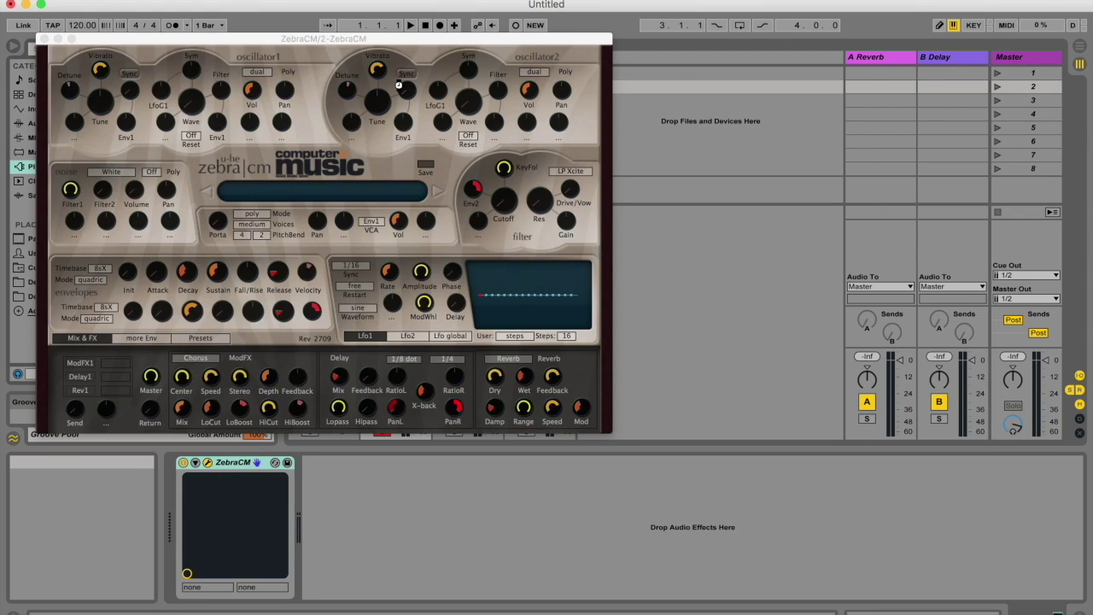
Move the ZebraCM plug-in window clear of the browser, then close it and select the ZebraCM track.
left_click_drag(332, 36, 674, 53)
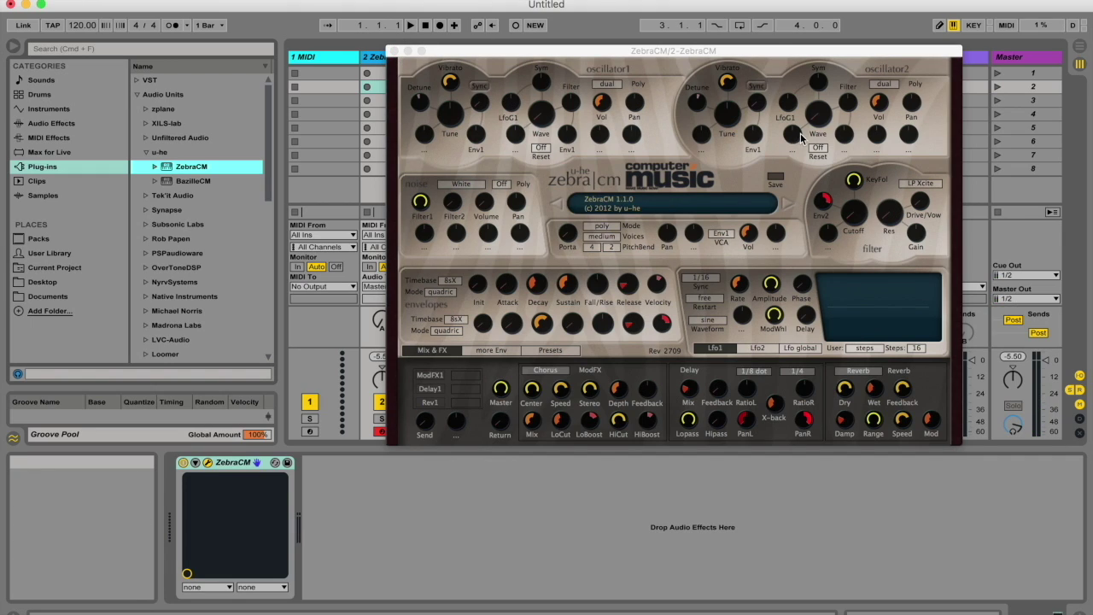
left_click(394, 52)
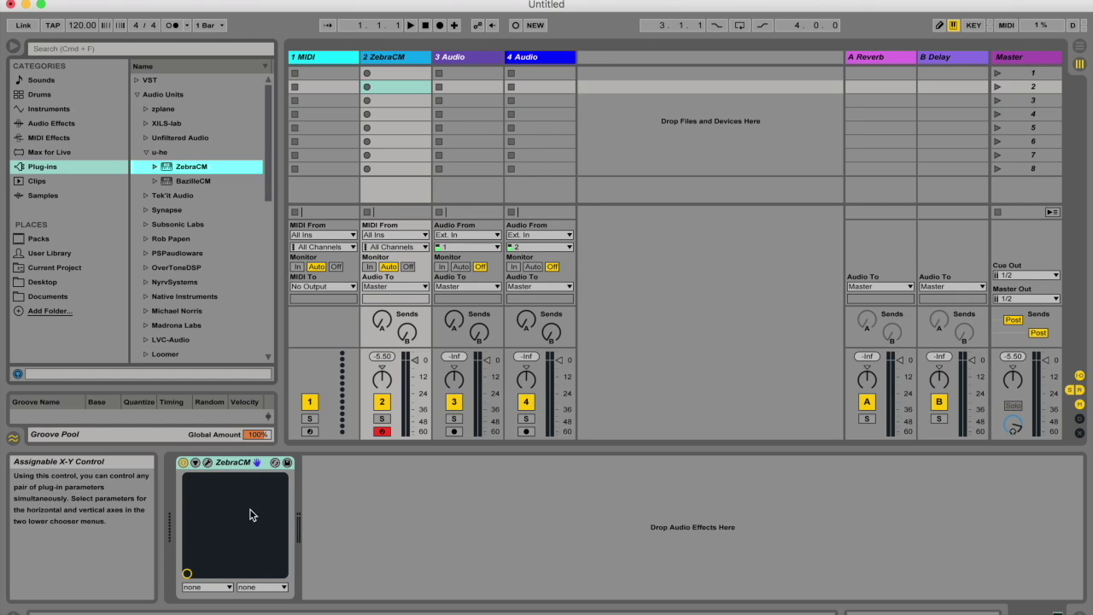
left_click(239, 470)
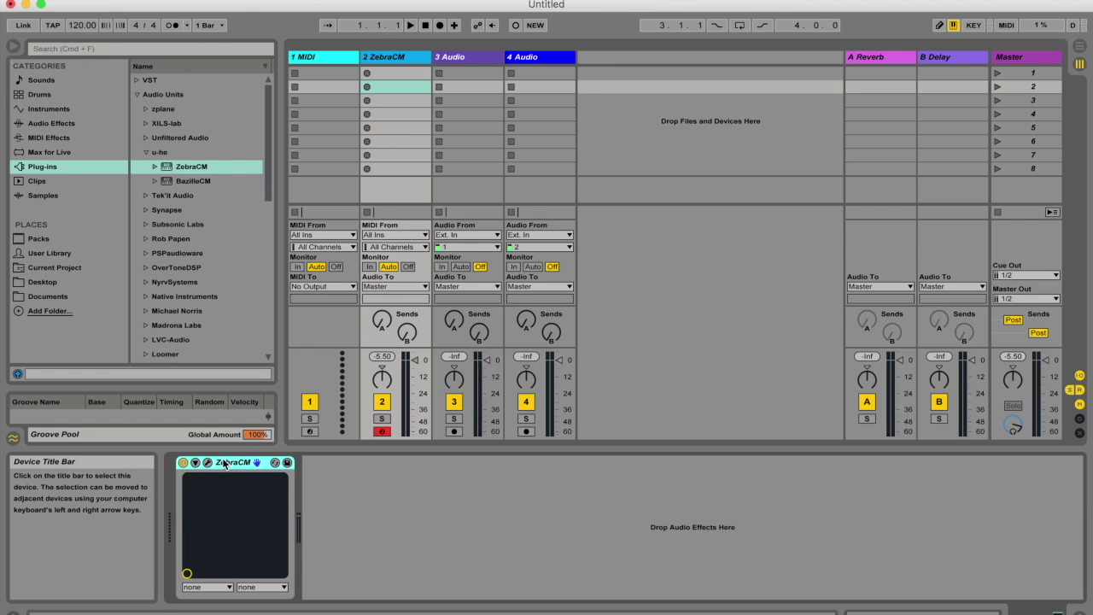
left_click(390, 57)
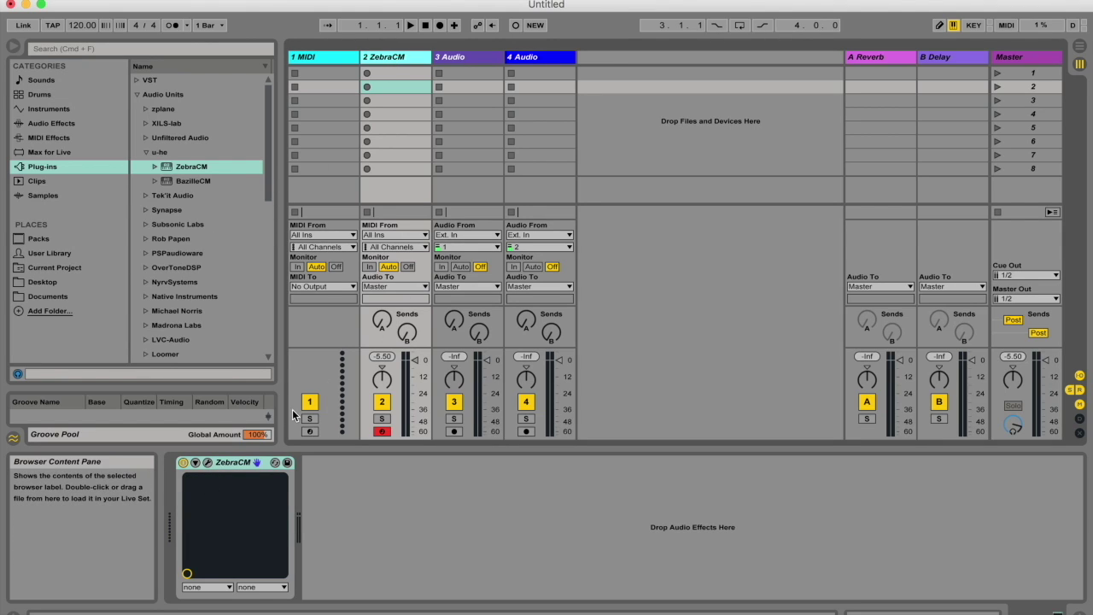
Reopen the ZebraCM plug-in window, set envelope 1's release to 72.00 and close the window again.
left_click(207, 463)
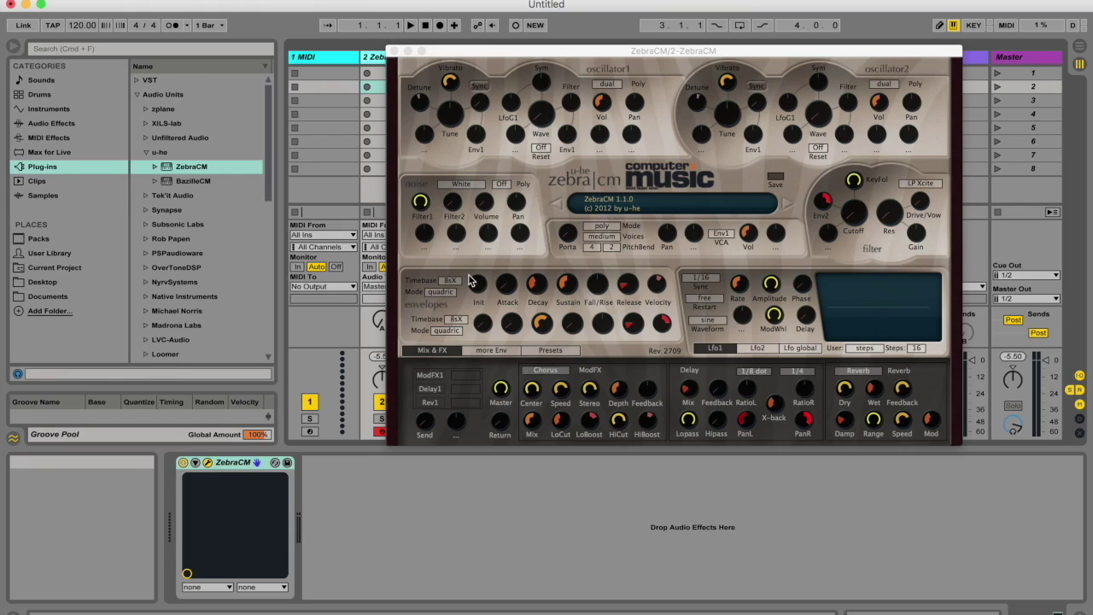
left_click_drag(629, 282, 622, 261)
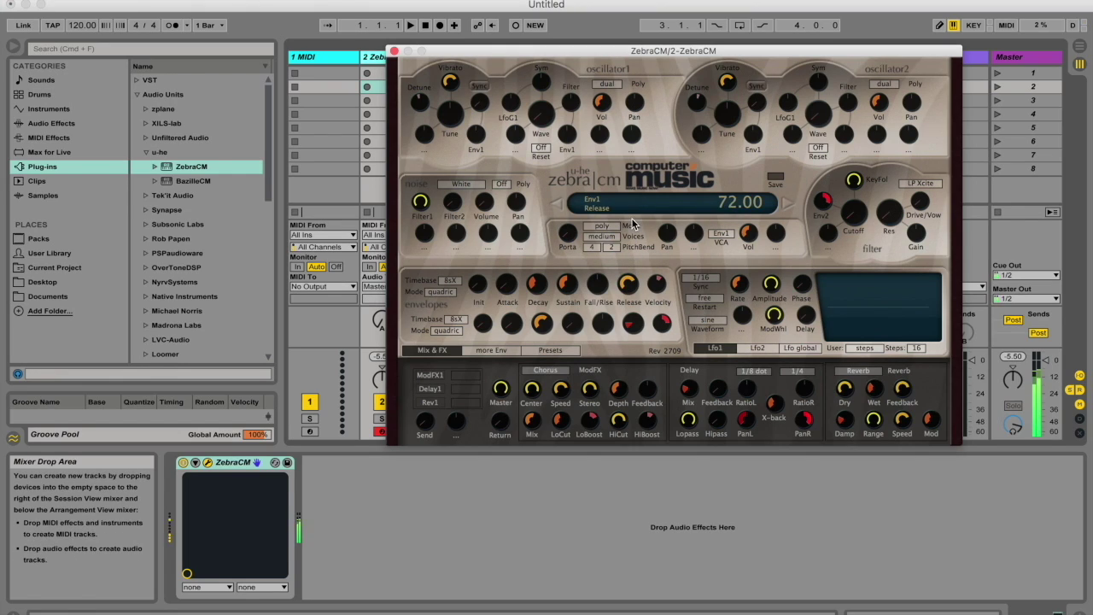
left_click(394, 53)
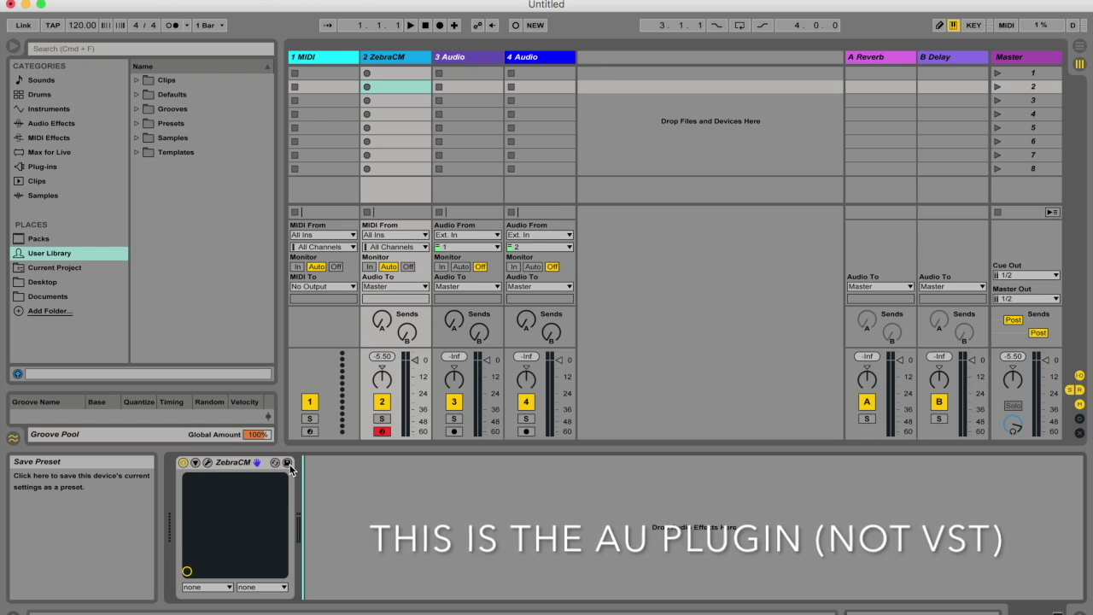
Save the Audio Units ZebraCM settings as a preset in the User Library under the suggested name.
left_click(290, 464)
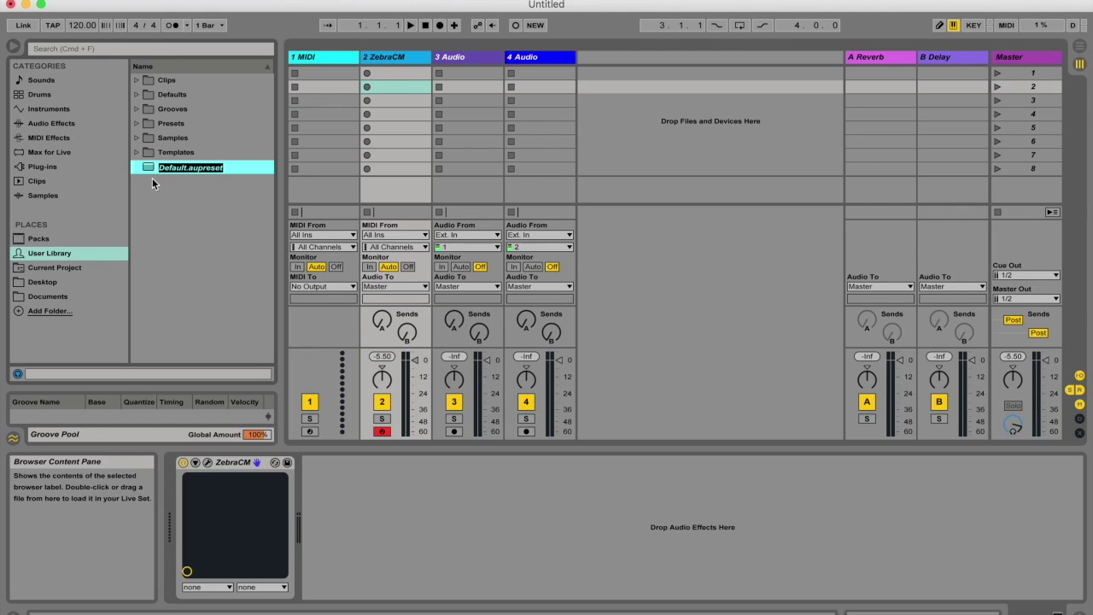
mouse_move(148, 168)
left_mouse_down()
mouse_move(150, 124)
mouse_move(152, 168)
left_mouse_up()
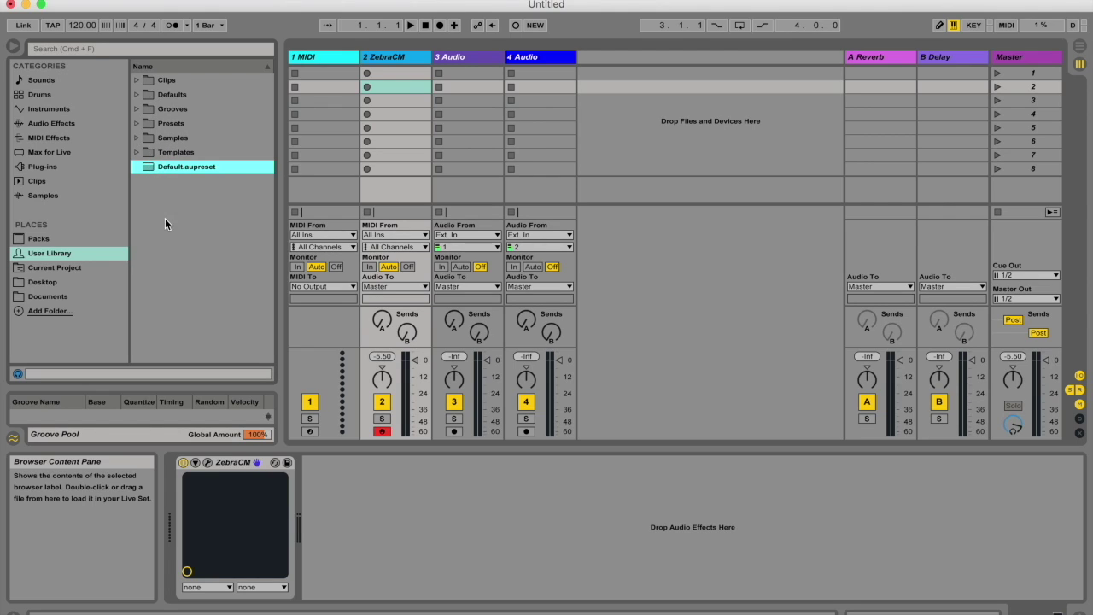
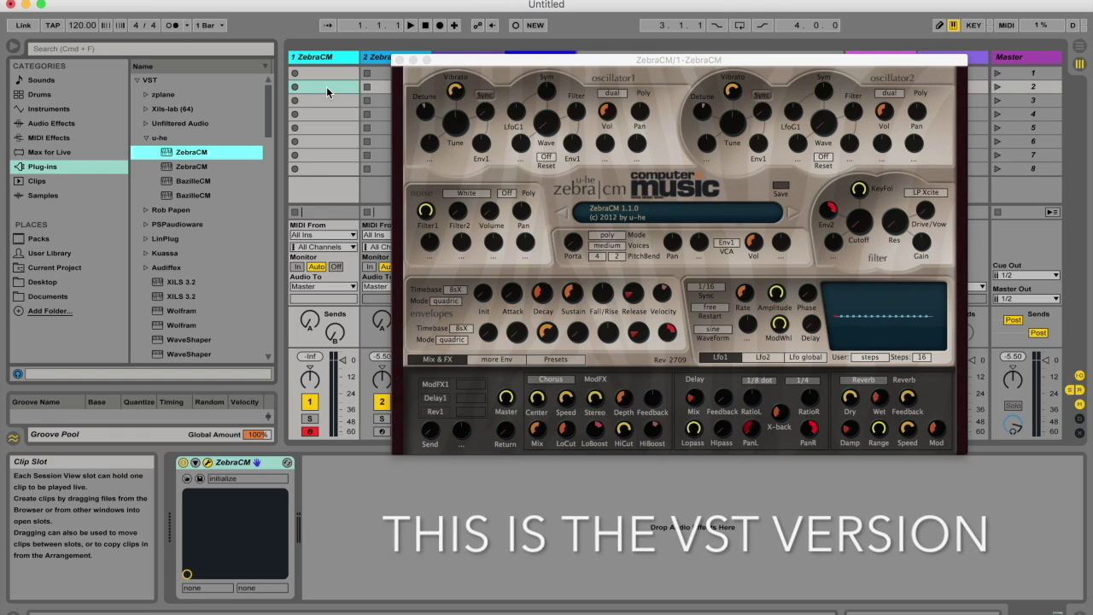
Try to save the VST ZebraCM settings as a VST Bank named preset in the Plug-Ins folder.
left_click(400, 57)
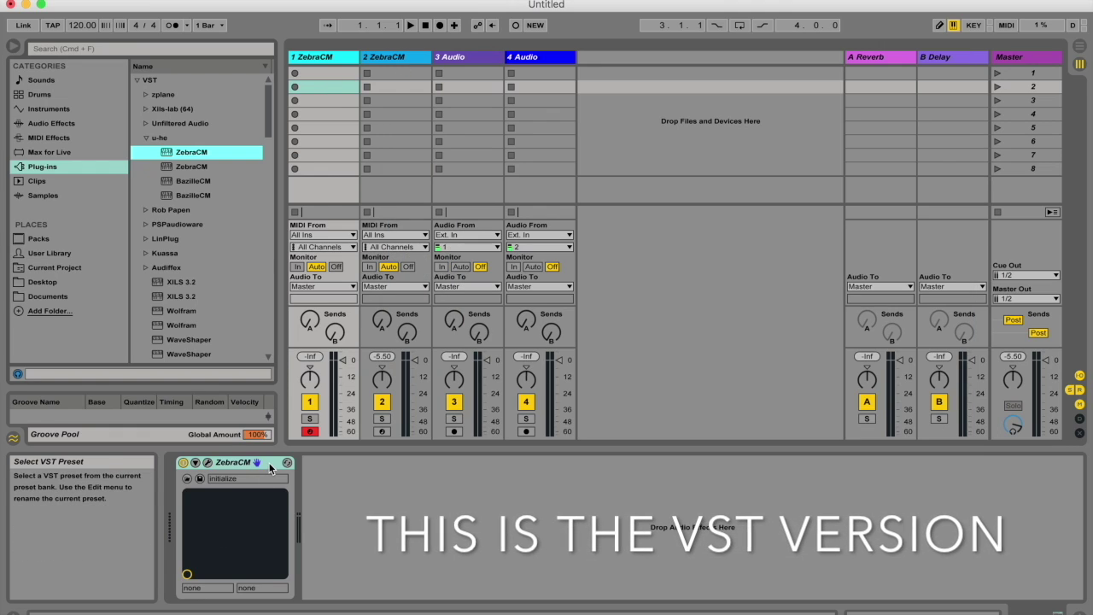
left_click(224, 465)
left_click(200, 479)
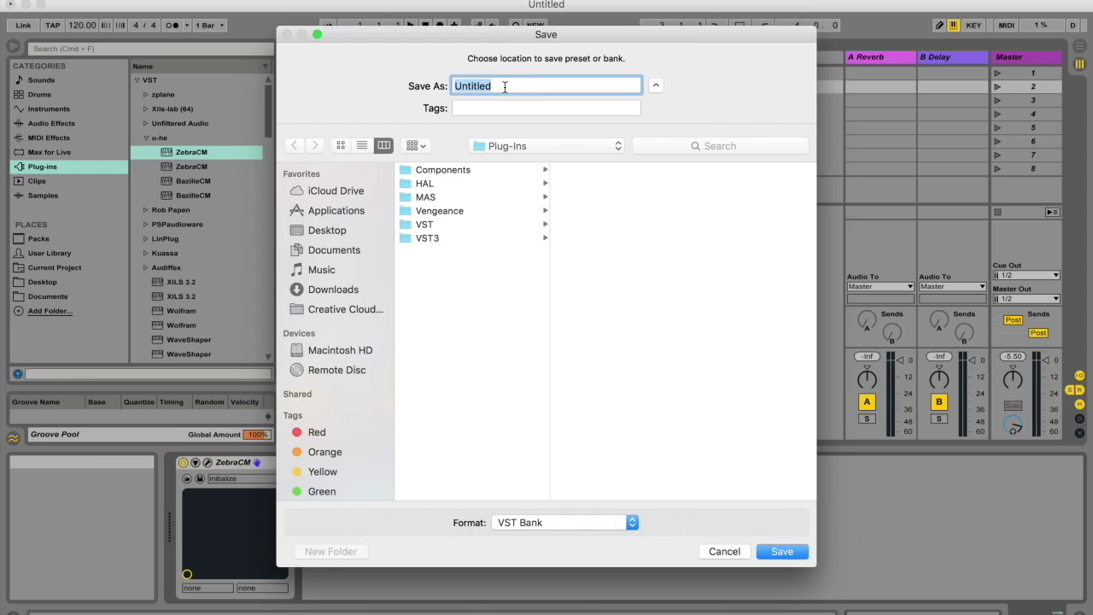
type("preset")
left_click(783, 551)
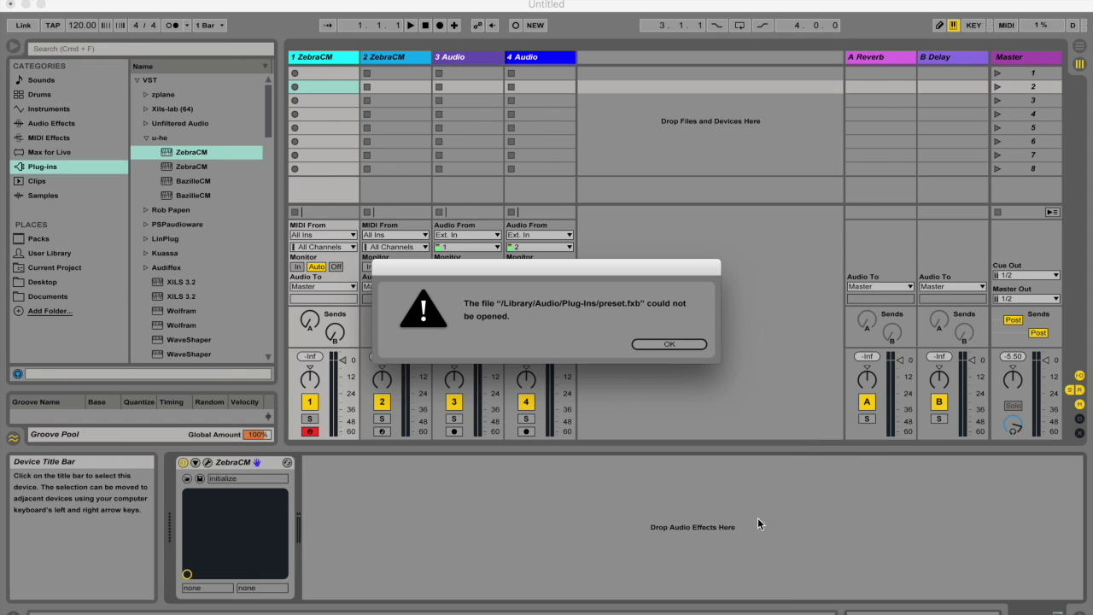
left_click(674, 343)
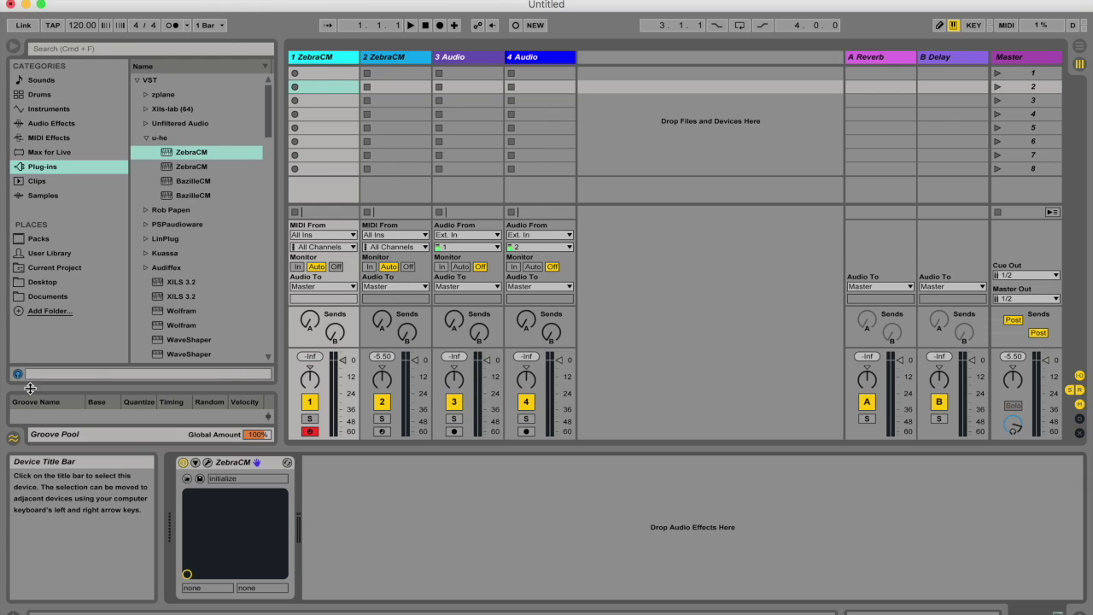
Unfold and refold the VST ZebraCM device's parameters on track 1, and toggle its hot-swap mode on and off.
left_click(325, 60)
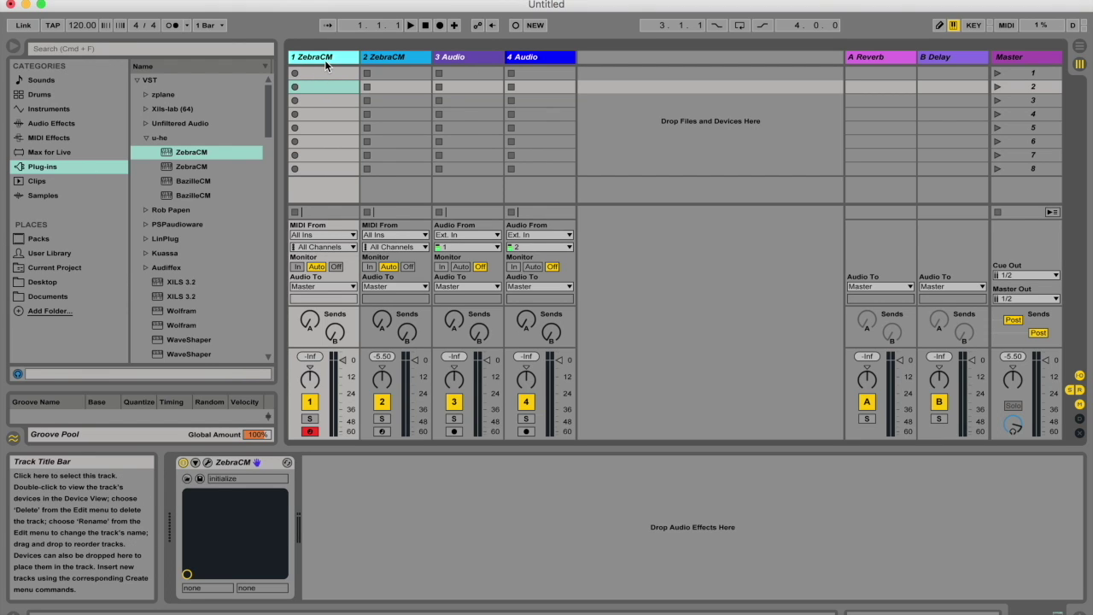
left_click(158, 137)
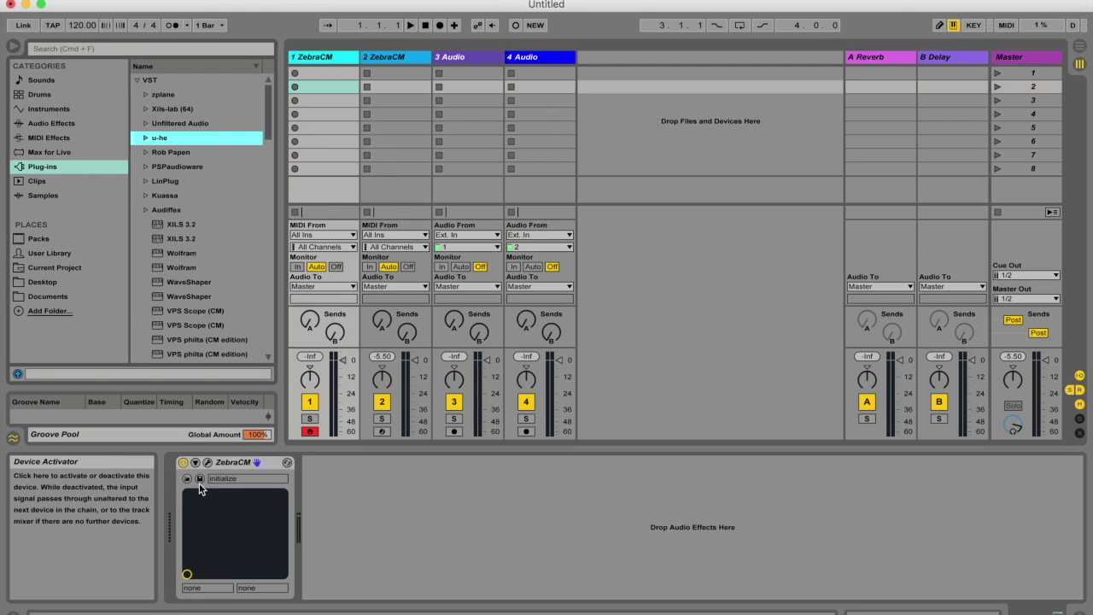
left_click(195, 463)
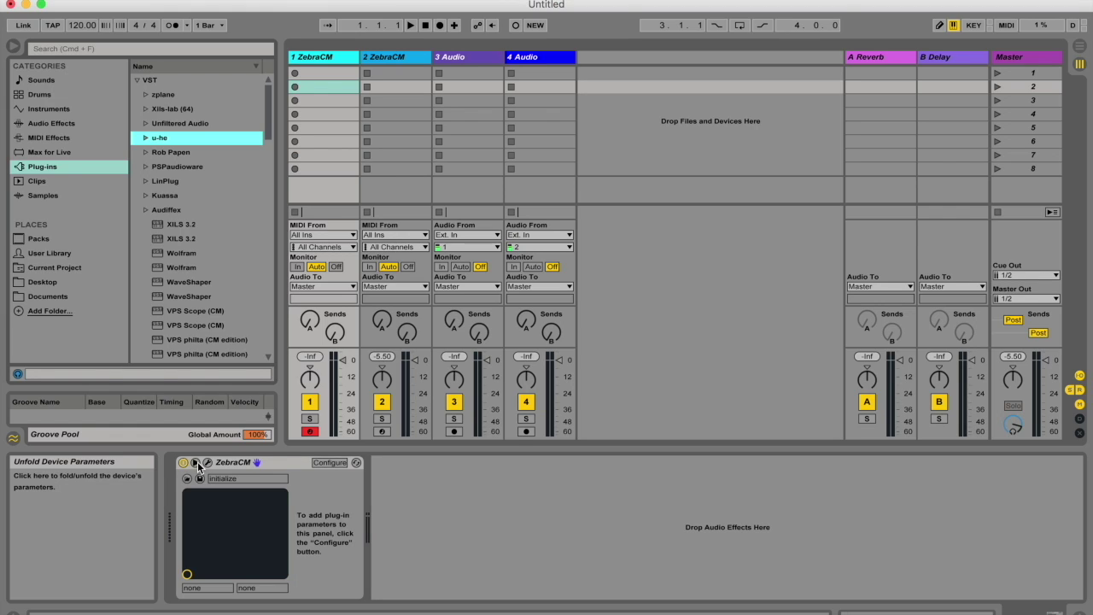
left_click(196, 463)
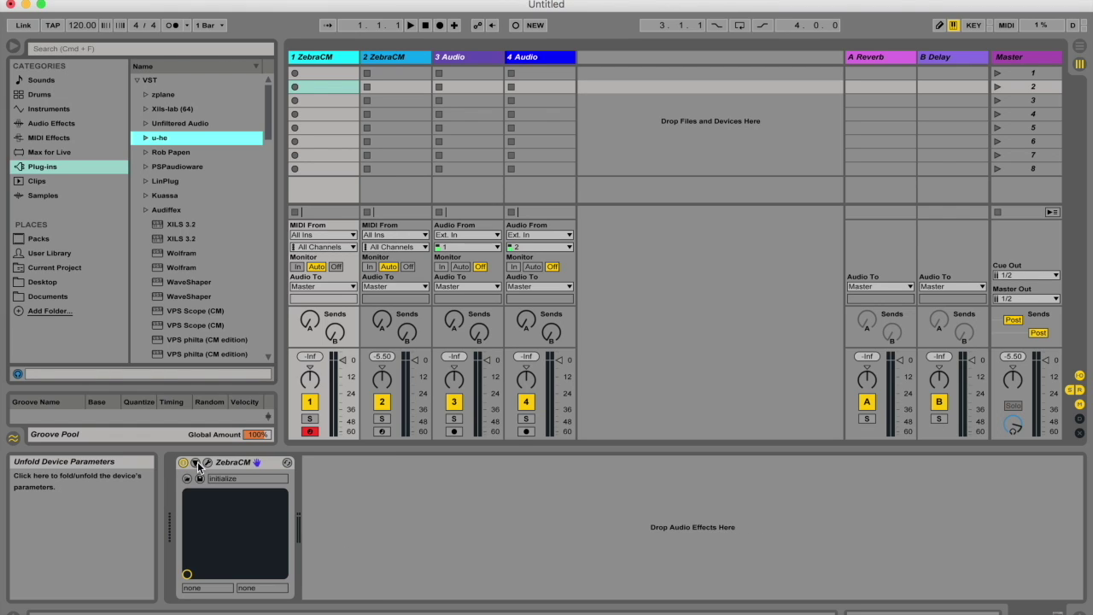
left_click(288, 463)
left_click(288, 463)
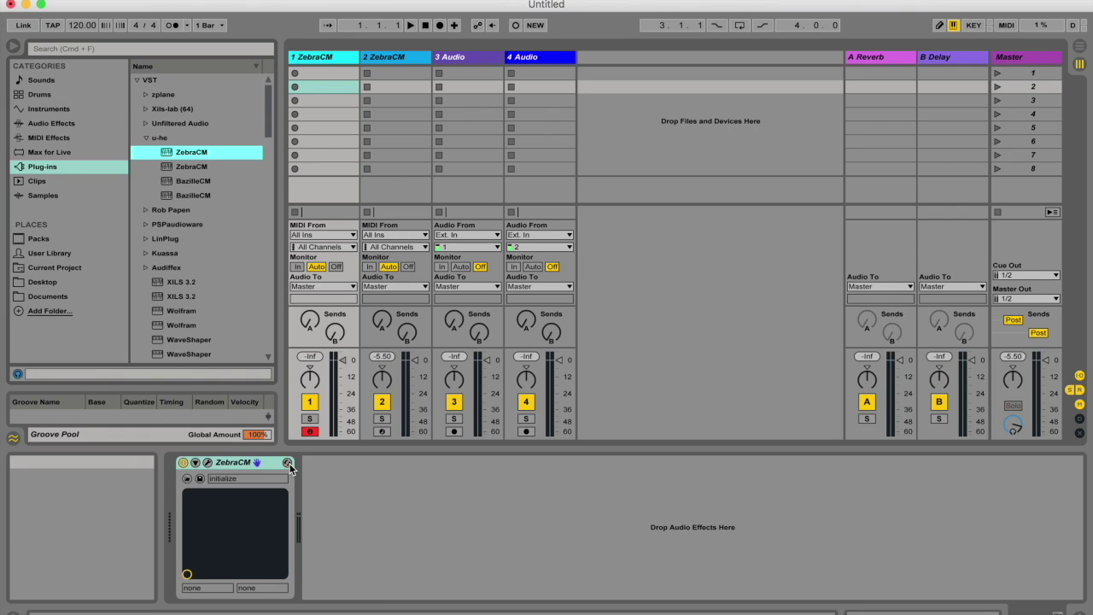
Browse to the u-he folder inside VST when choosing a preset or bank for track 1's ZebraCM, and cancel without loading.
left_click(185, 463)
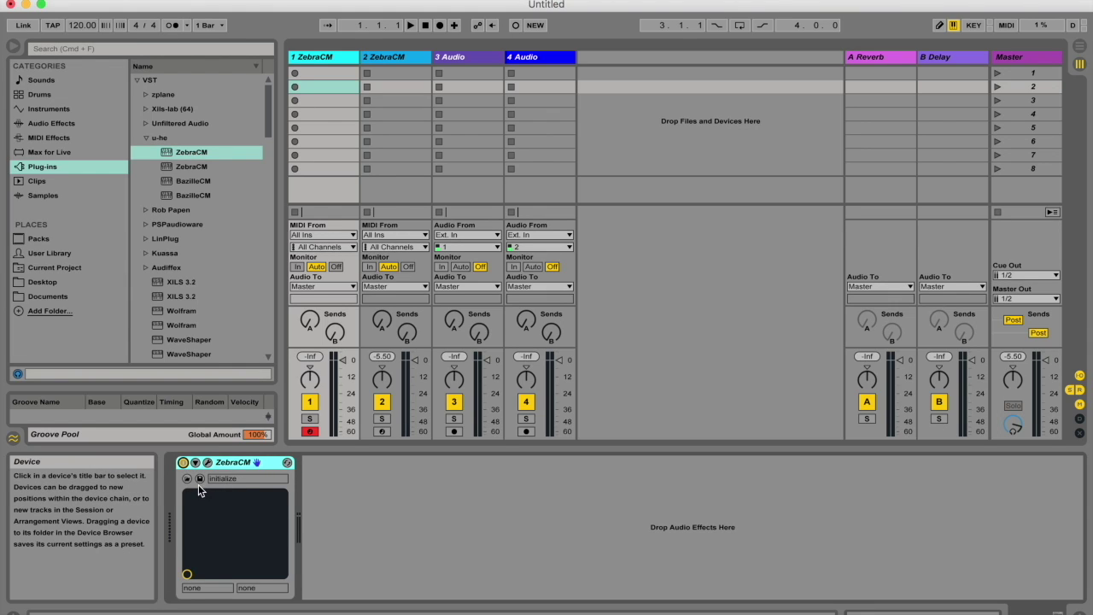
left_click(188, 480)
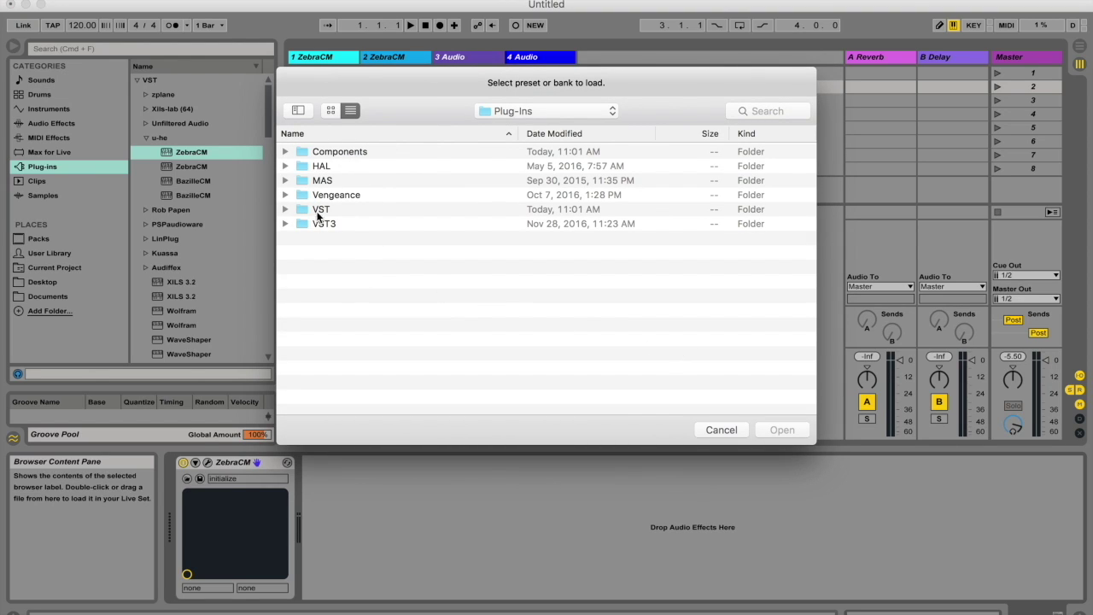
left_click(285, 210)
double_click(341, 264)
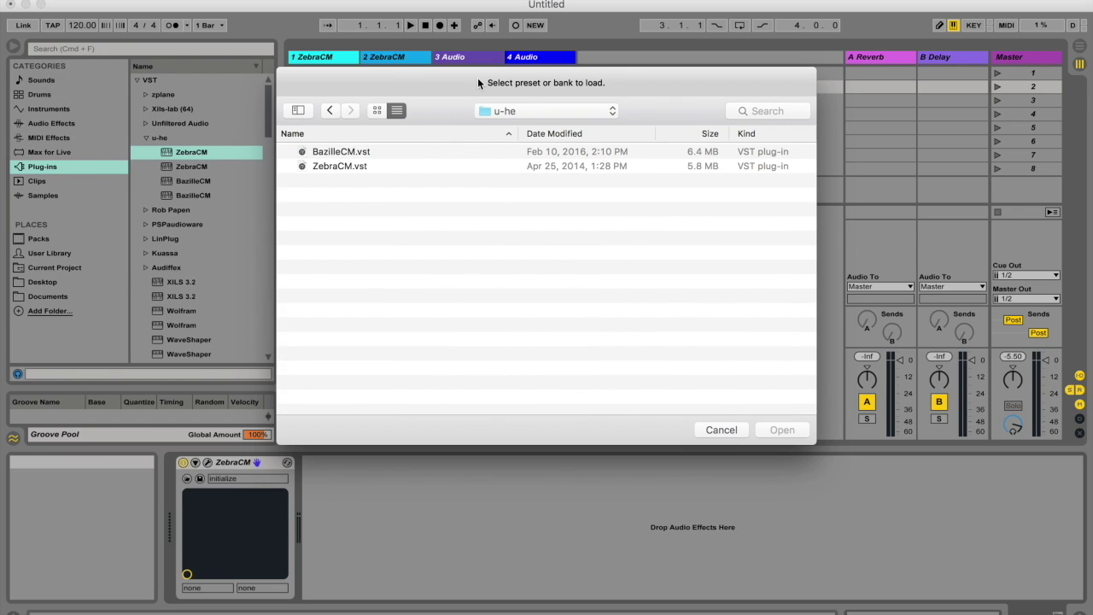
left_click(722, 430)
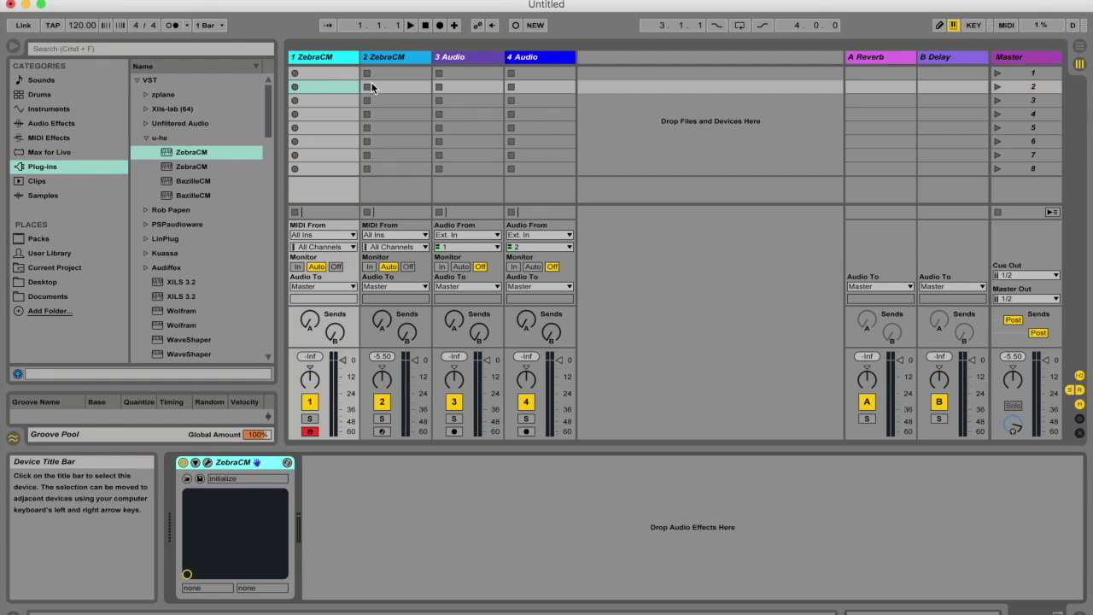
Show track 2's Audio Units ZebraCM device and select the trial.aupreset file in the User Library.
left_click(395, 58)
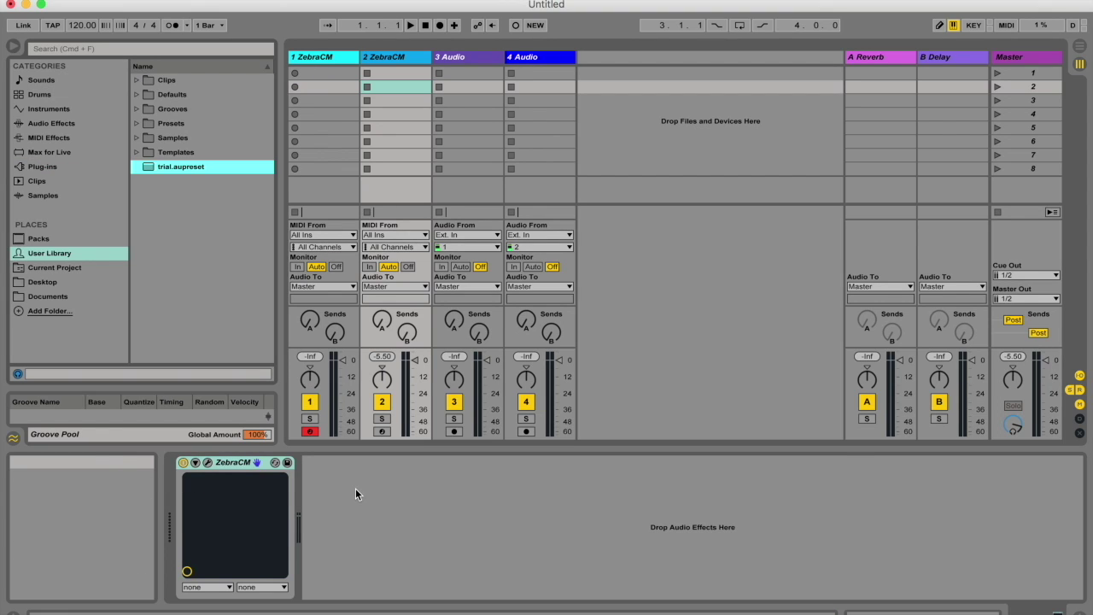
left_click(190, 170)
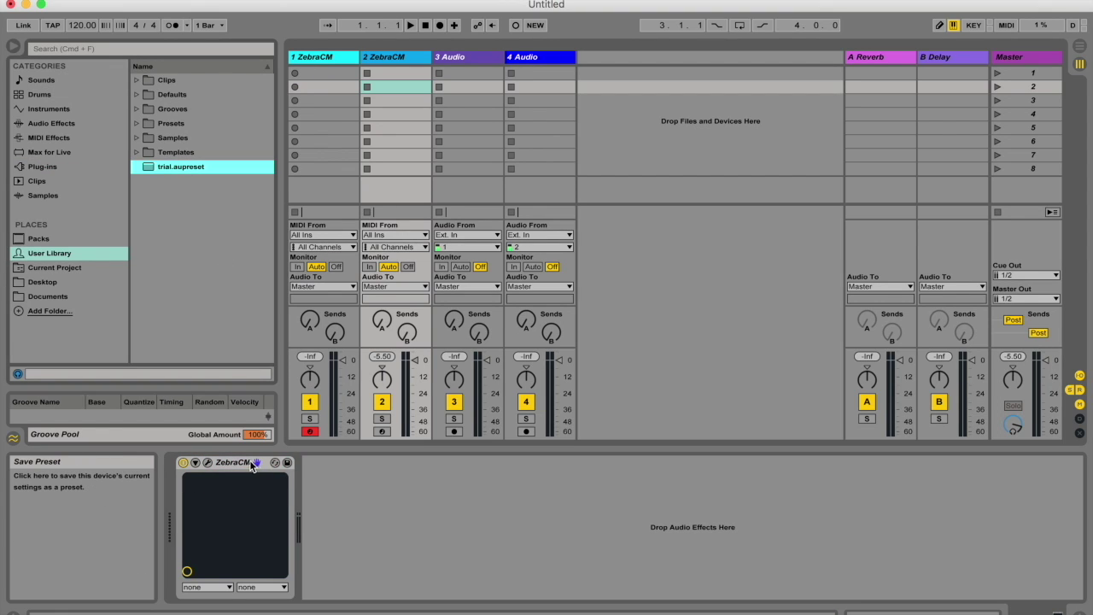
left_click(391, 495)
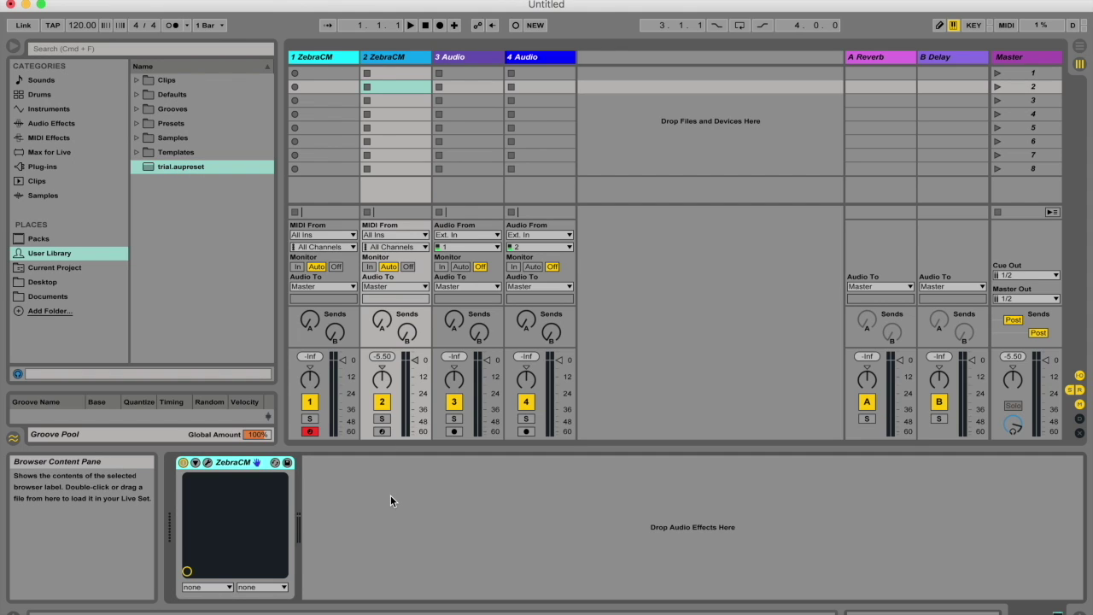